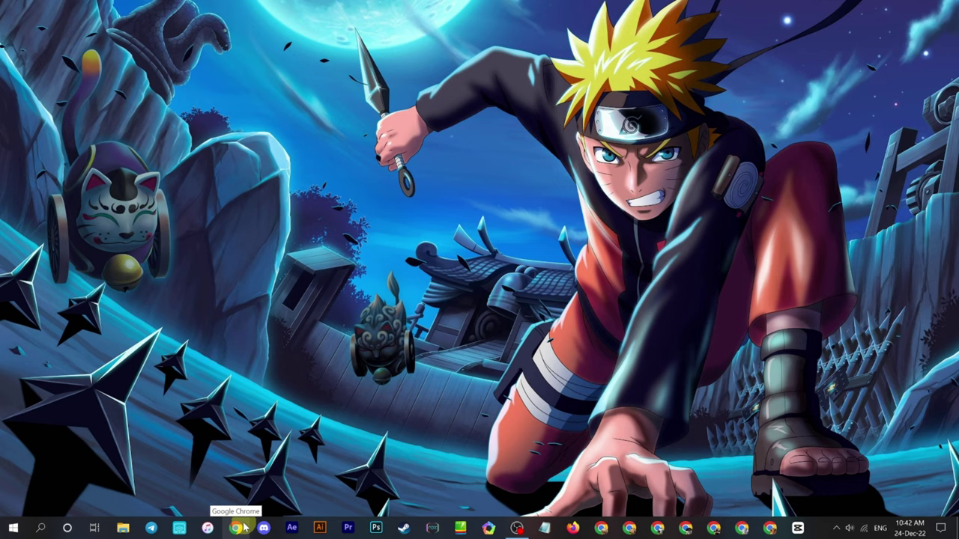
Step: Launch Google Chrome from the taskbar to a New Tab page
click(244, 528)
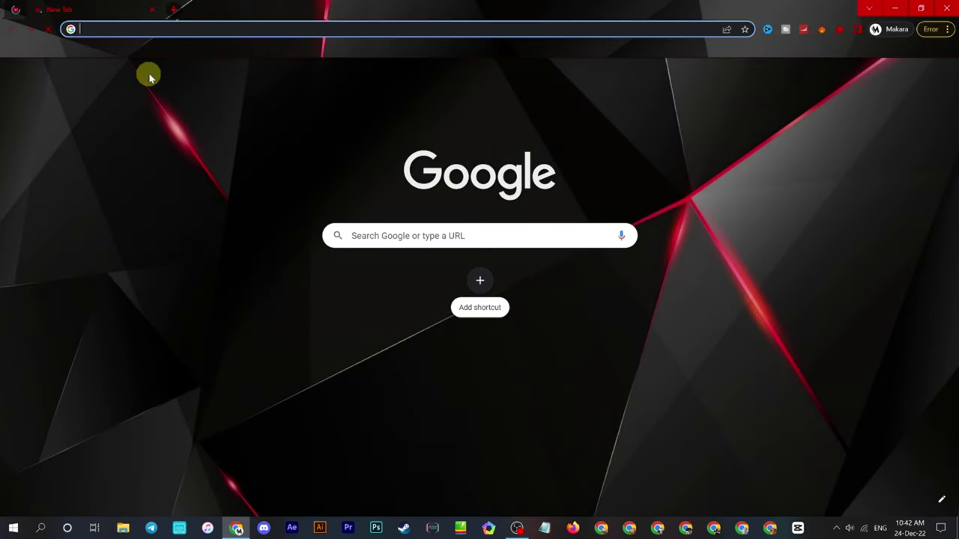
Step: Go to eps.go.kr in the Chrome address bar
click(265, 30)
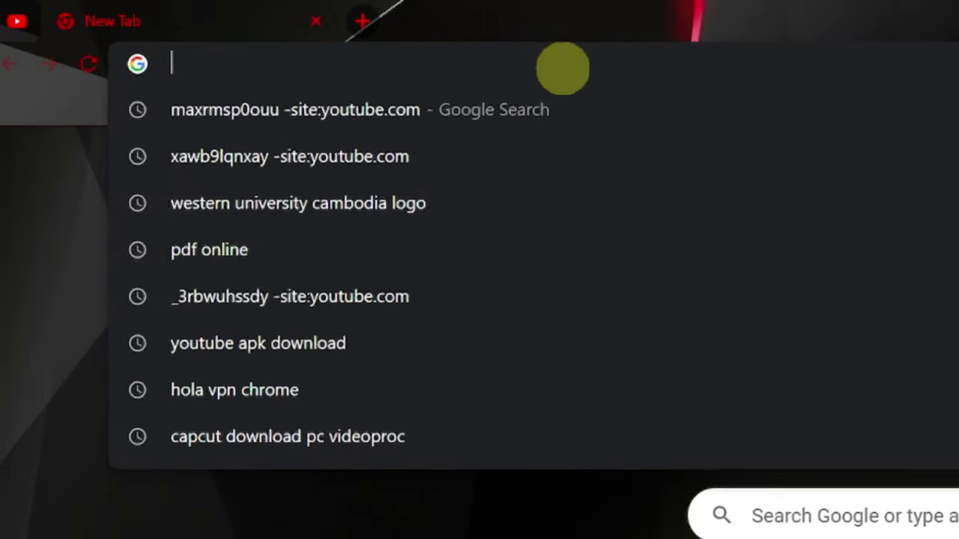
text(e)
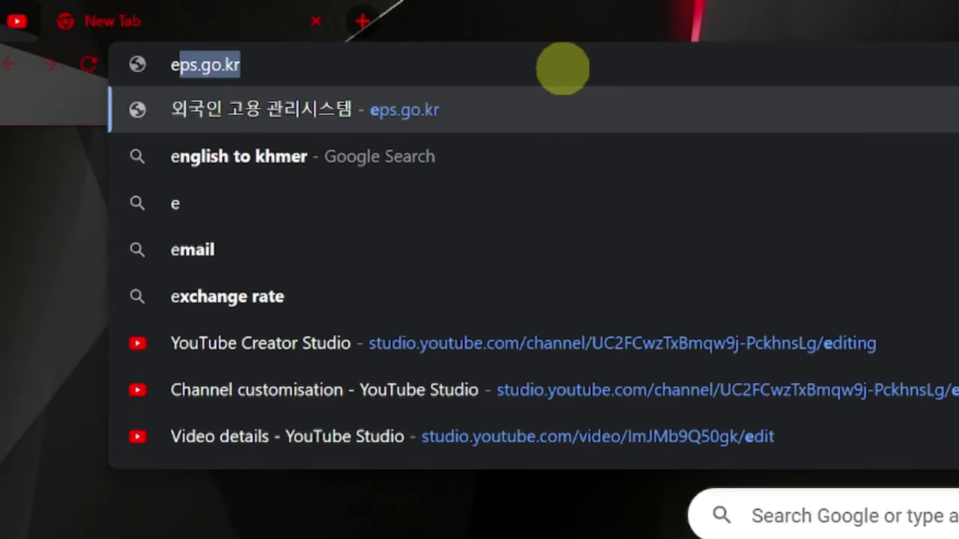
text(ps.)
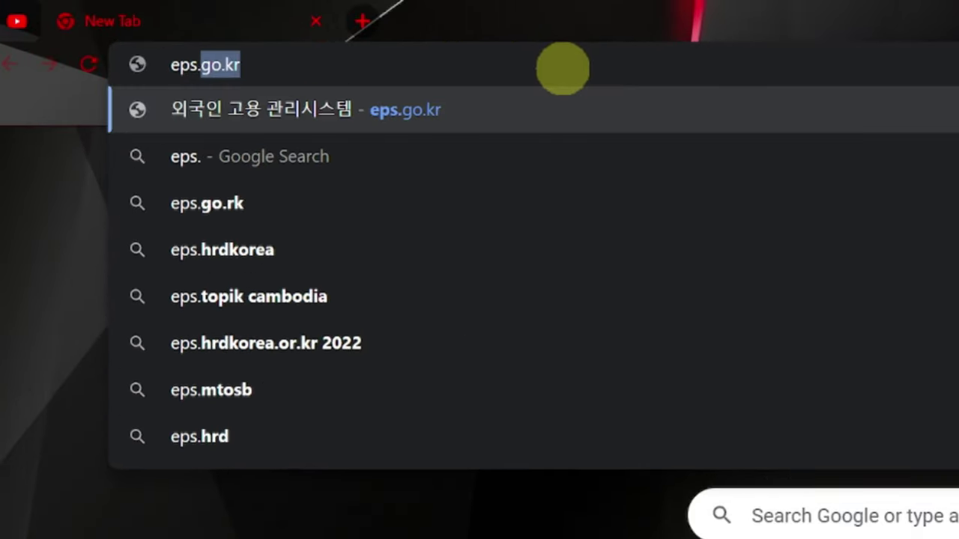
text(go)
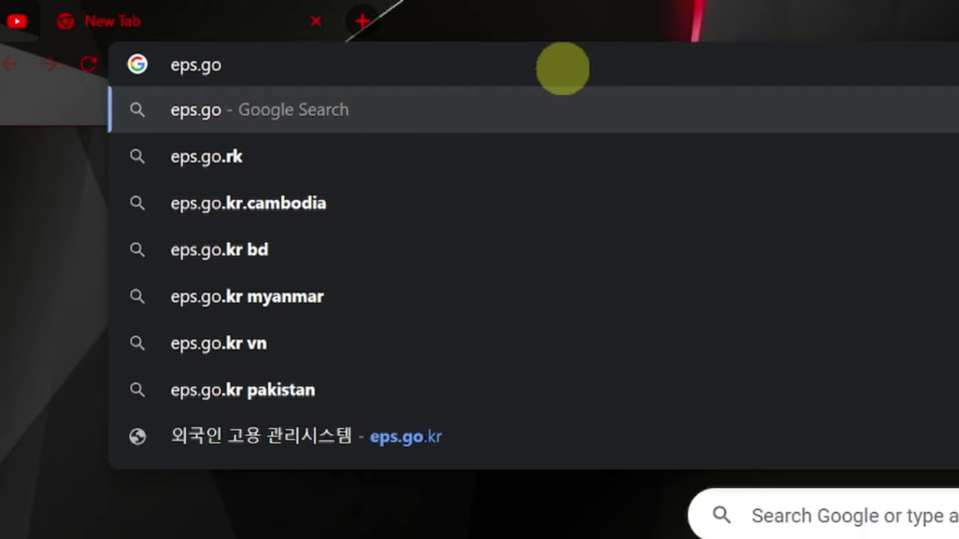
text(.)
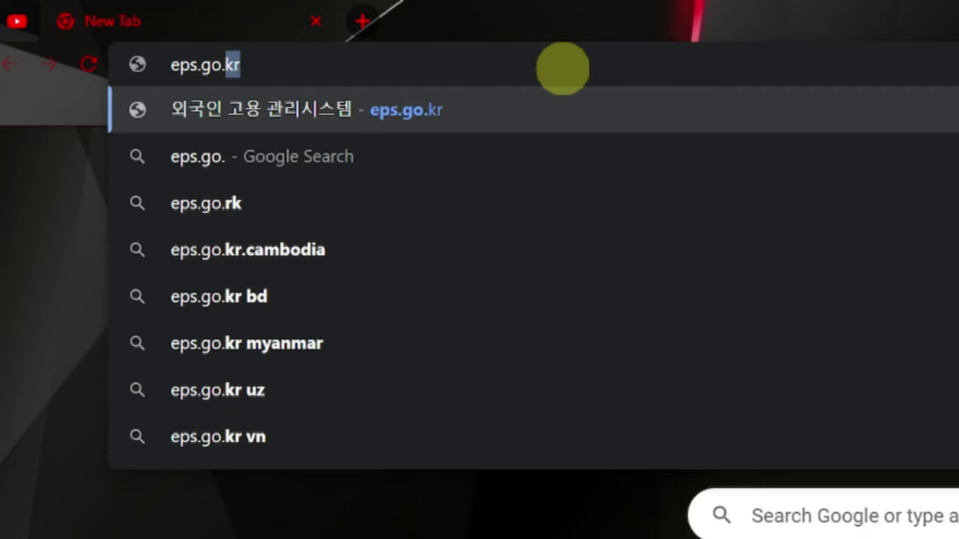
text(kr)
key(Return)
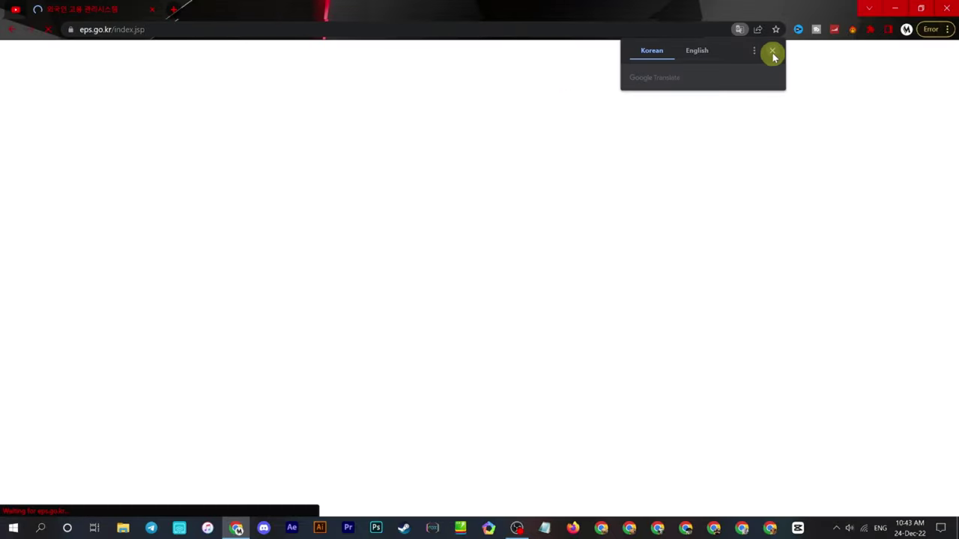
Step: Dismiss the translation offer and switch the EPS site to the Cambodia (Khmer) version
click(773, 53)
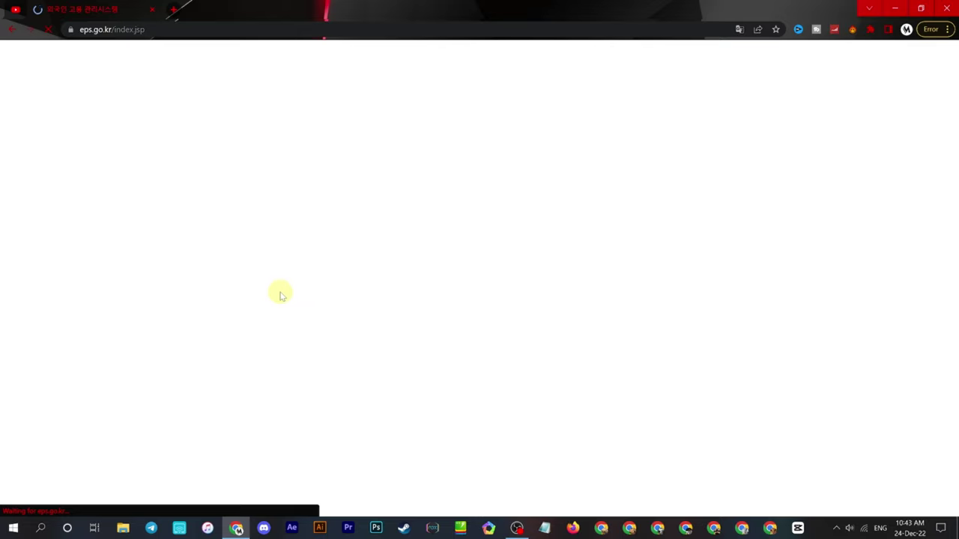
scroll(489, 419, down, 2)
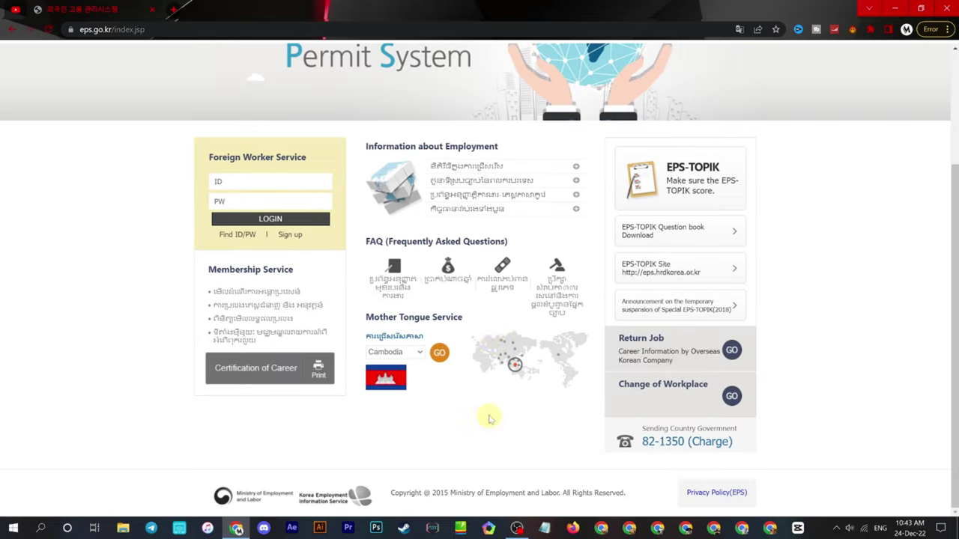
scroll(492, 345, up, 2)
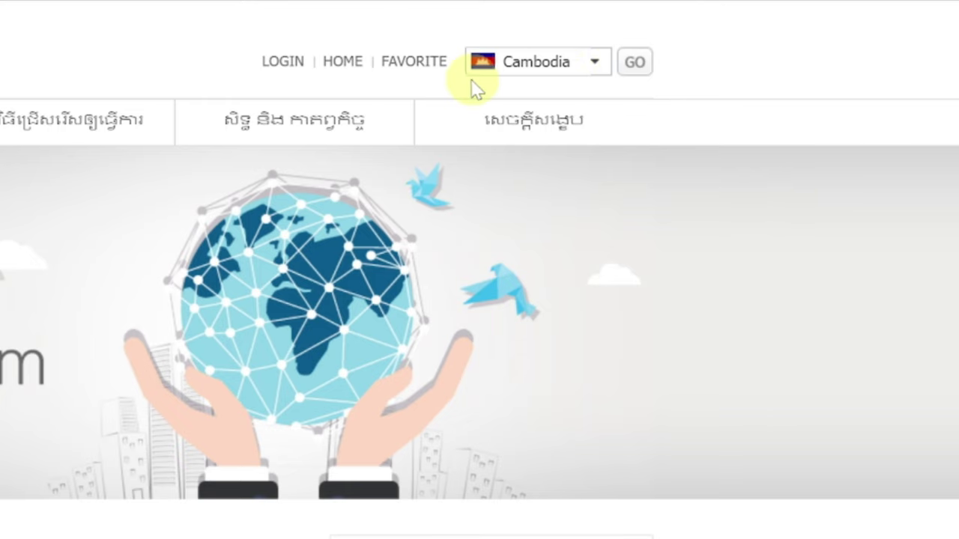
click(483, 69)
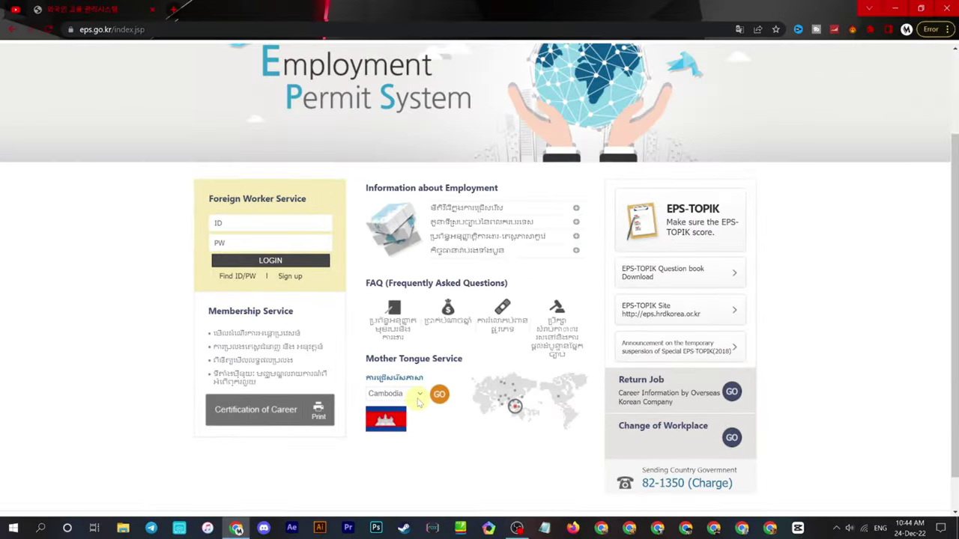
scroll(643, 318, up, 2)
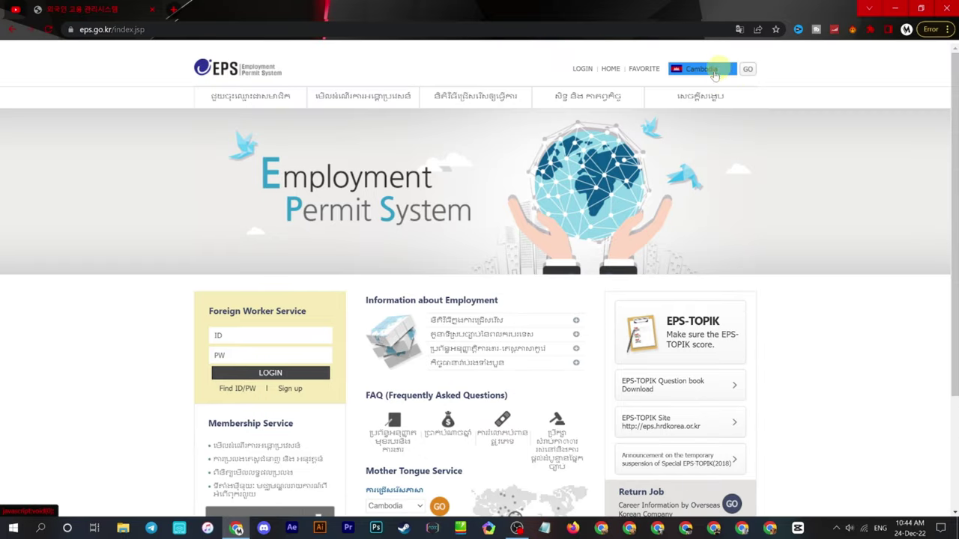
mouse_move(747, 92)
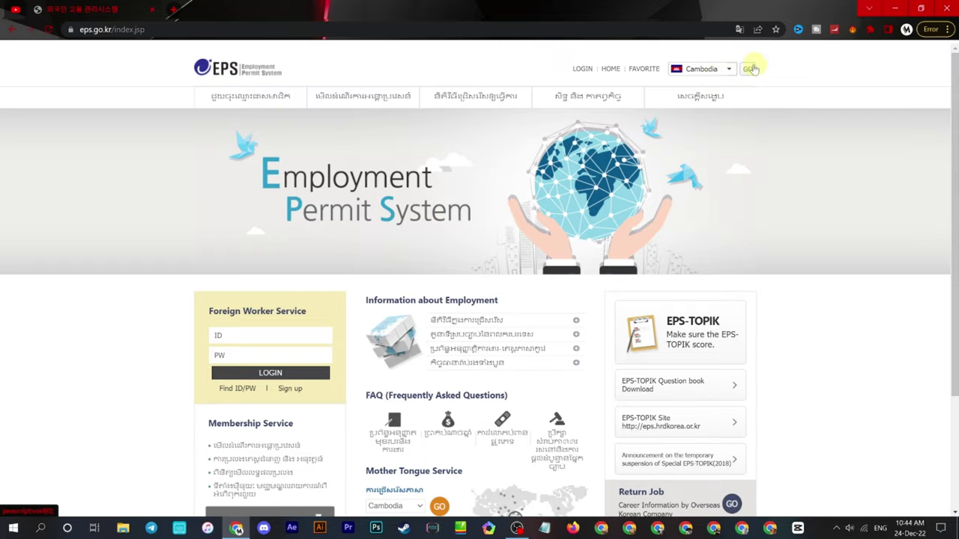
scroll(246, 357, down, 1)
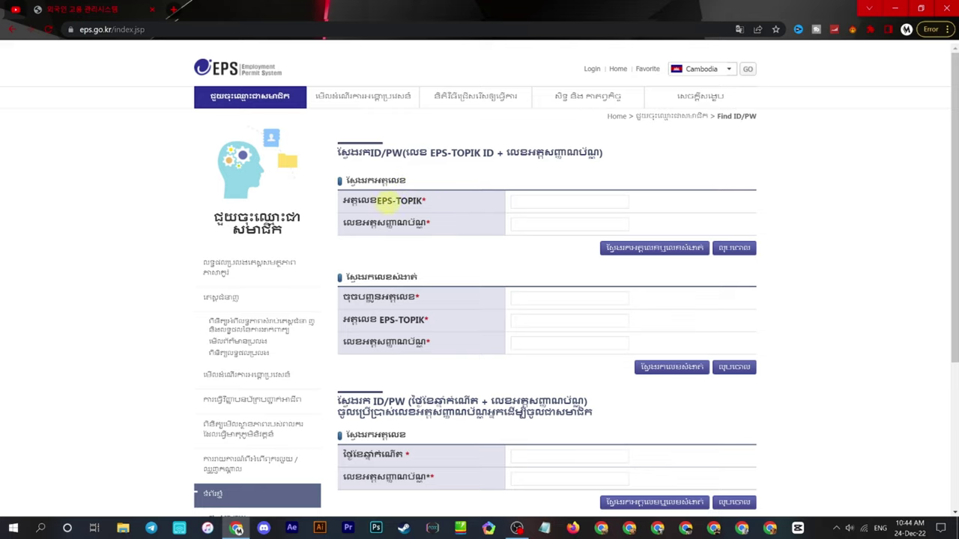
Step: Enter the applicant's EPS-TOPIK number in the Find ID form
click(584, 200)
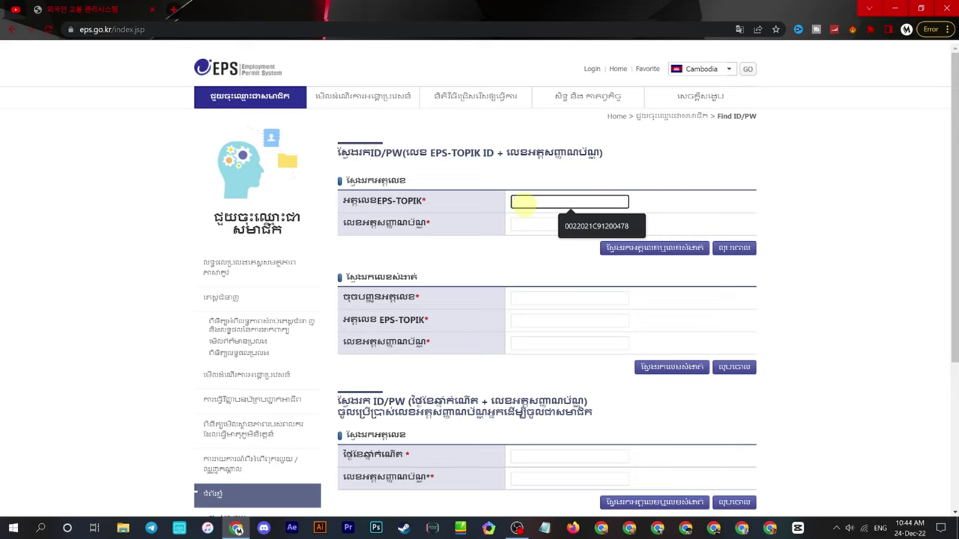
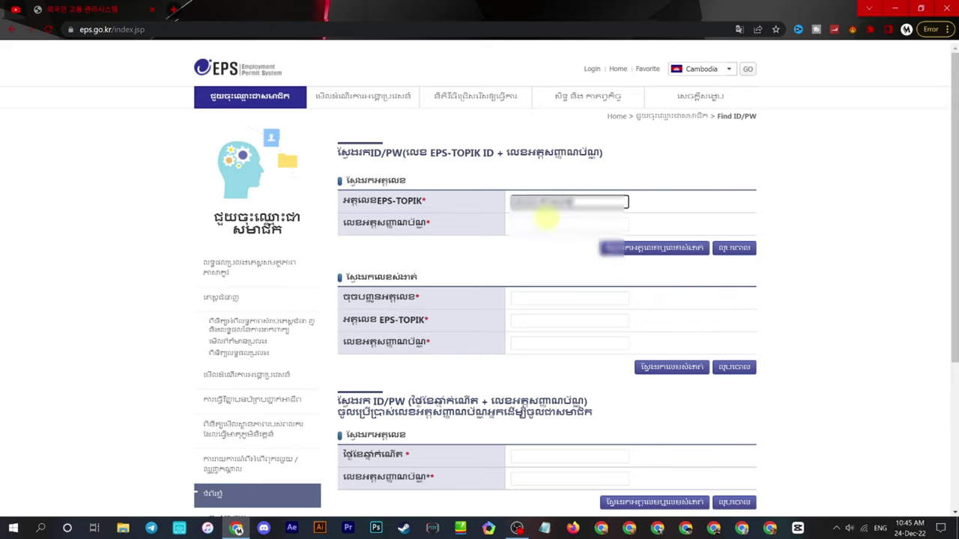
Step: Autofill the saved passport number and search to reveal the account's user ID
click(541, 224)
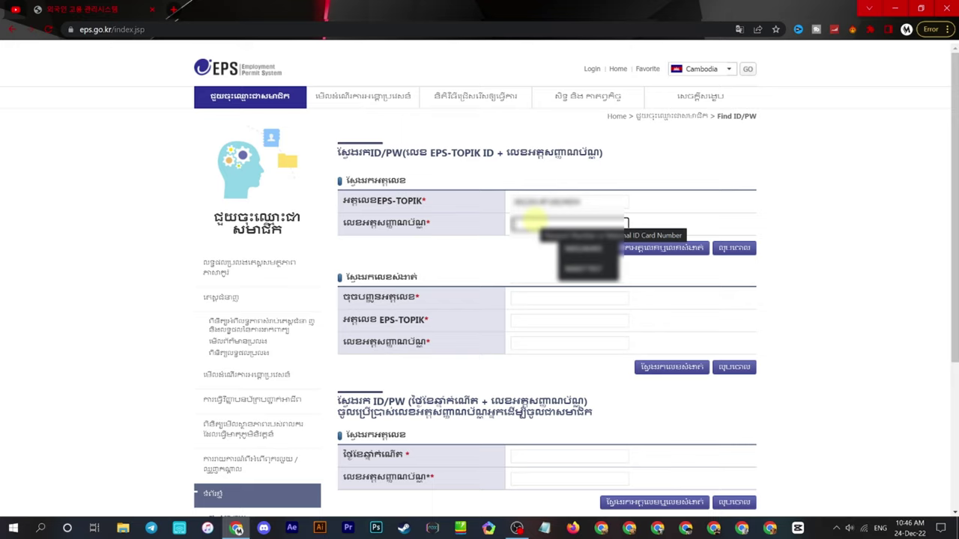
key(Down)
key(Return)
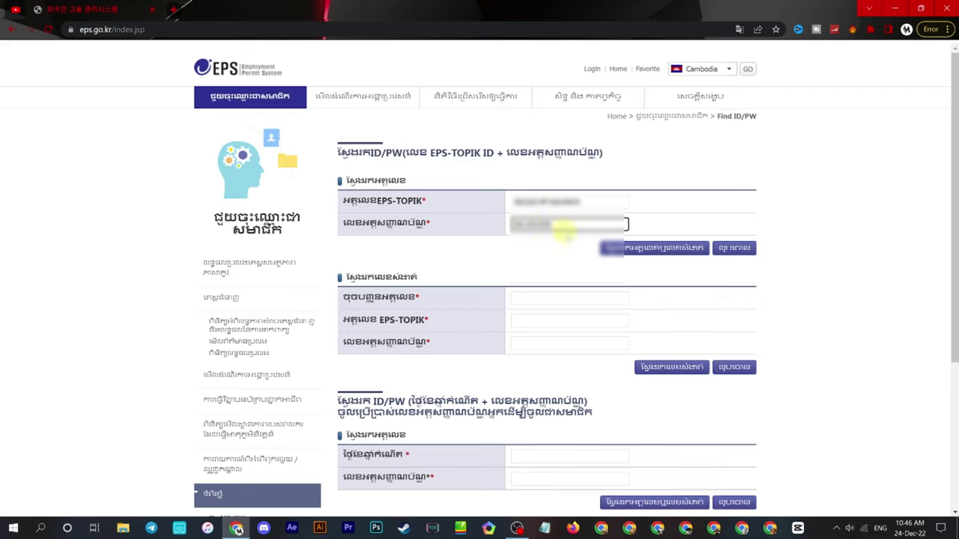
click(661, 256)
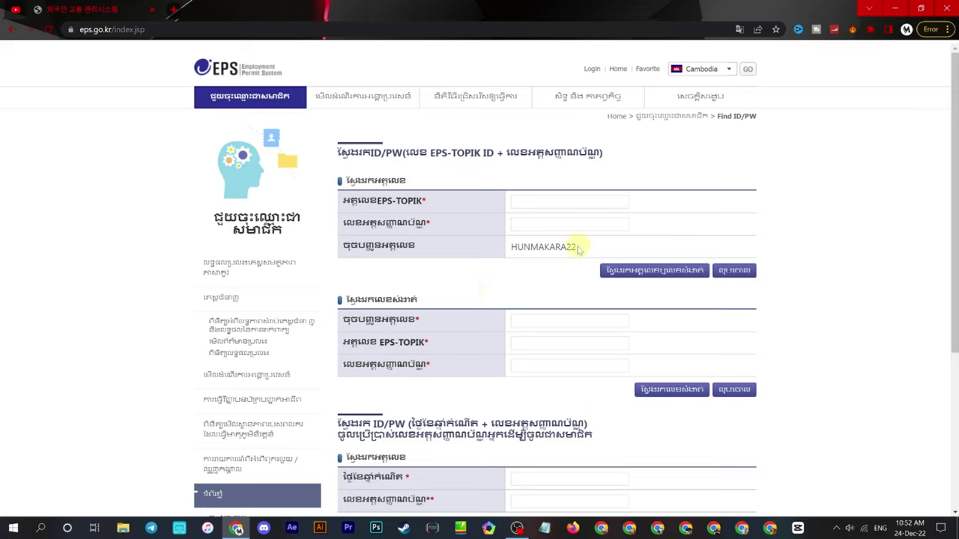
Step: Copy the recovered user ID into the Find Password form's ID field
drag(577, 248, 511, 248)
key(ctrl+c)
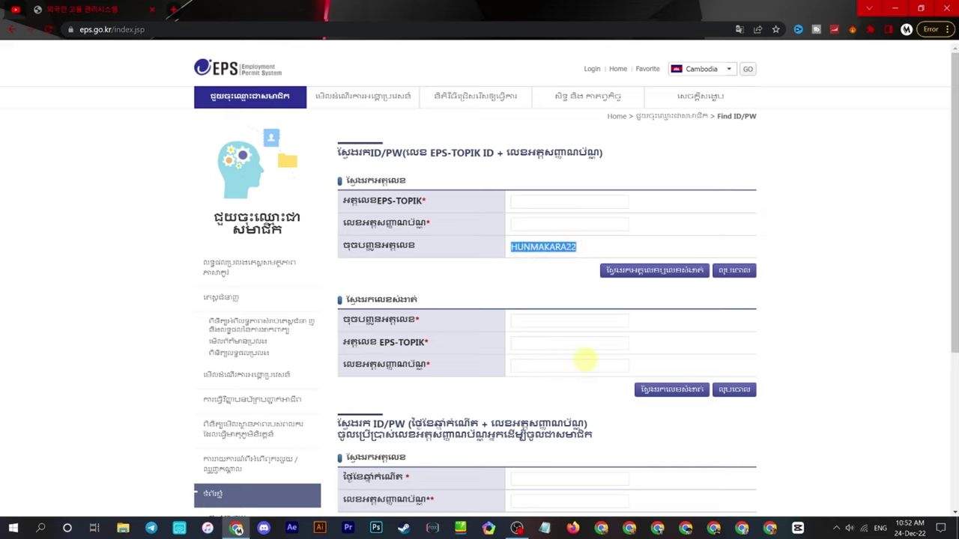
click(523, 321)
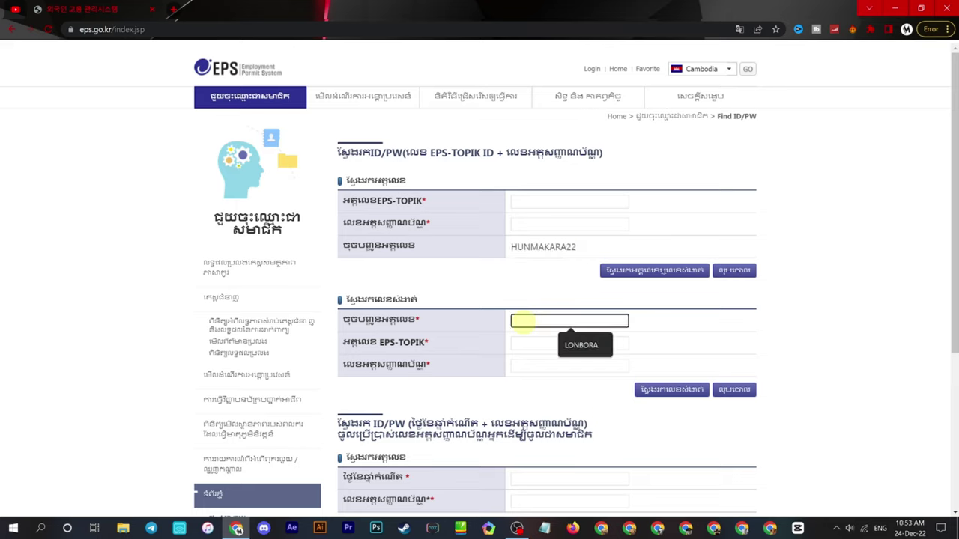
key(ctrl+v)
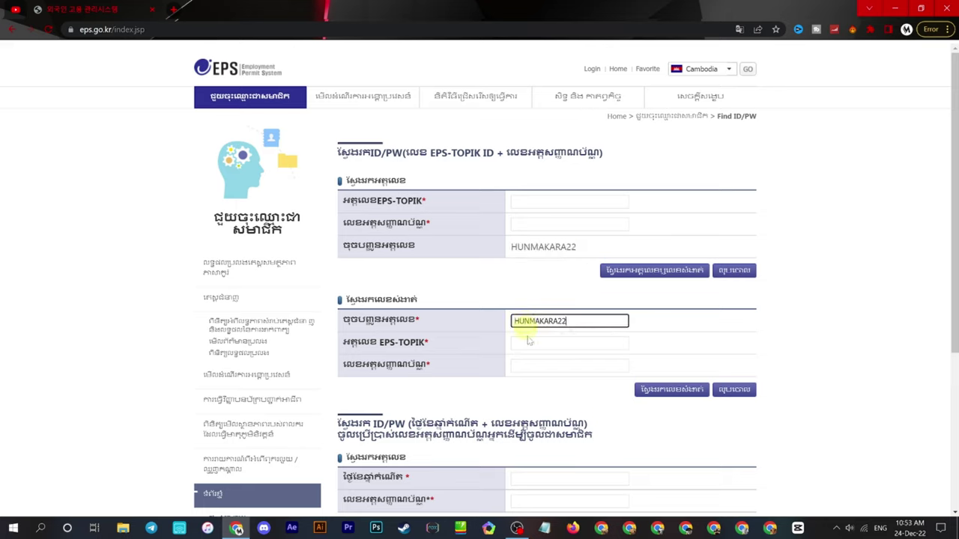
Step: Fill in the EPS-TOPIK number and the identity number in the Find Password form
click(524, 343)
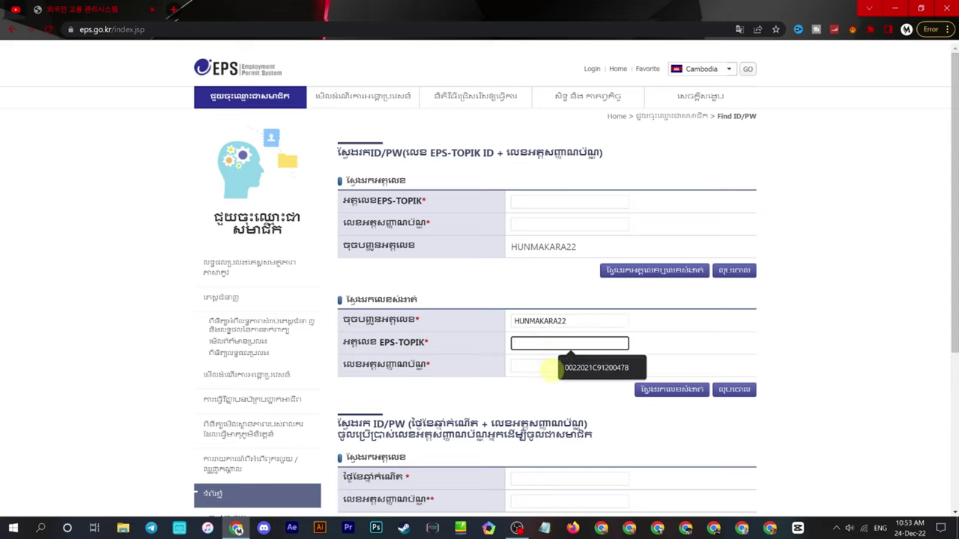
click(567, 368)
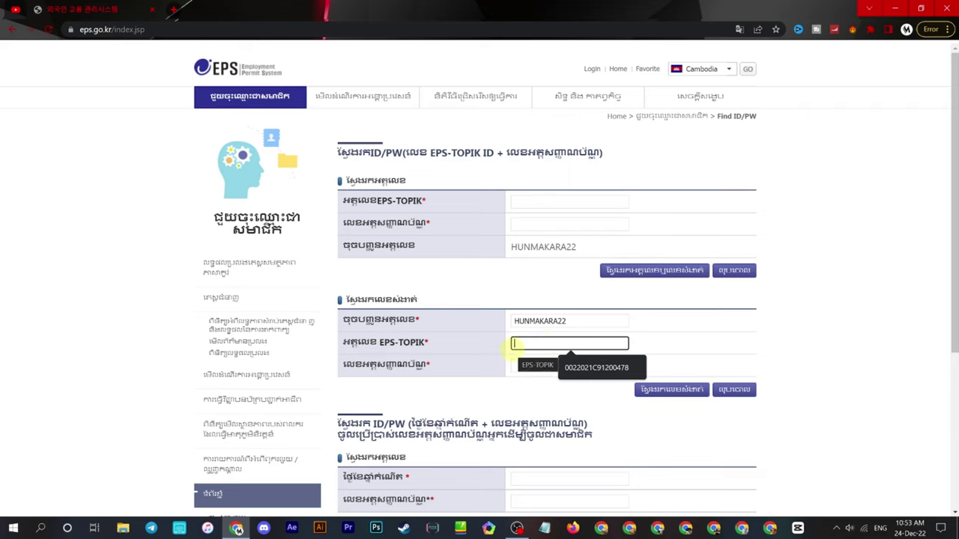
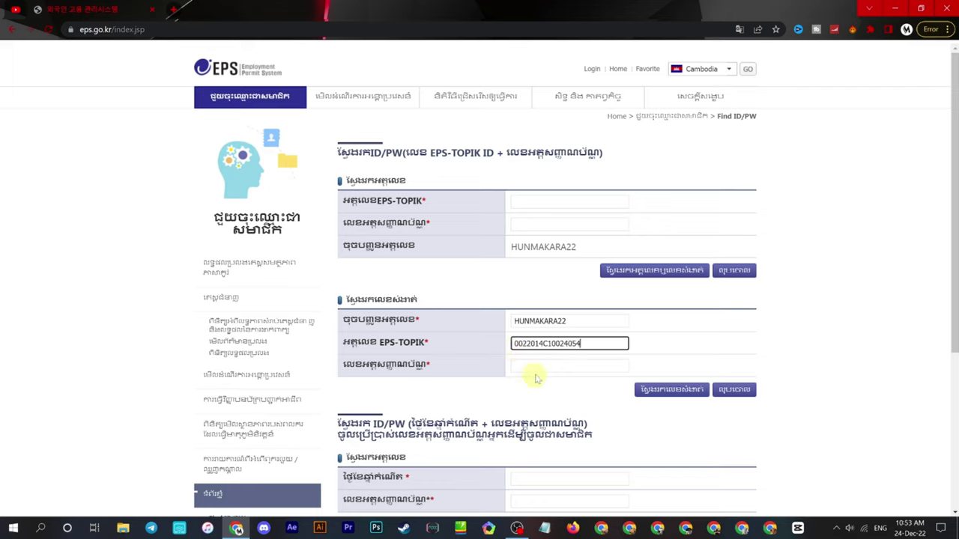
click(535, 367)
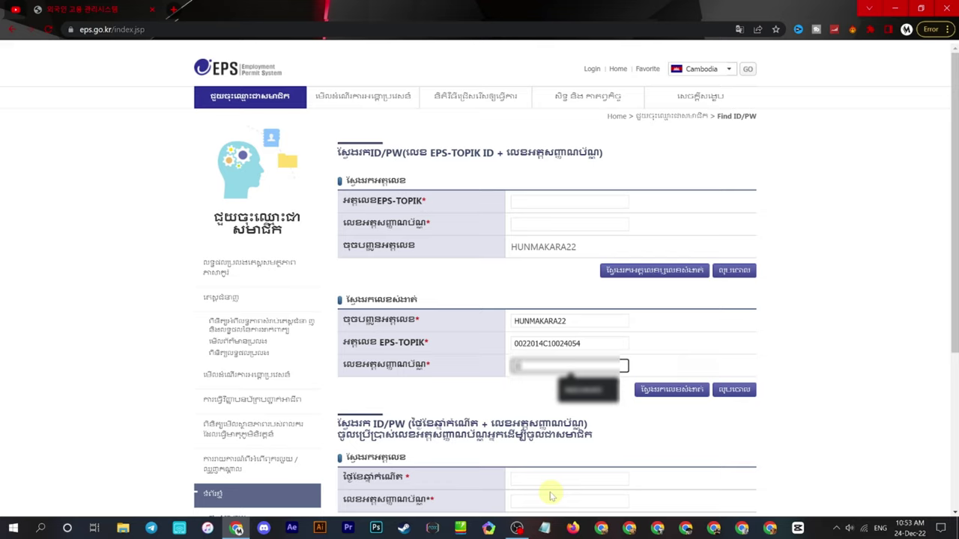
text(1)
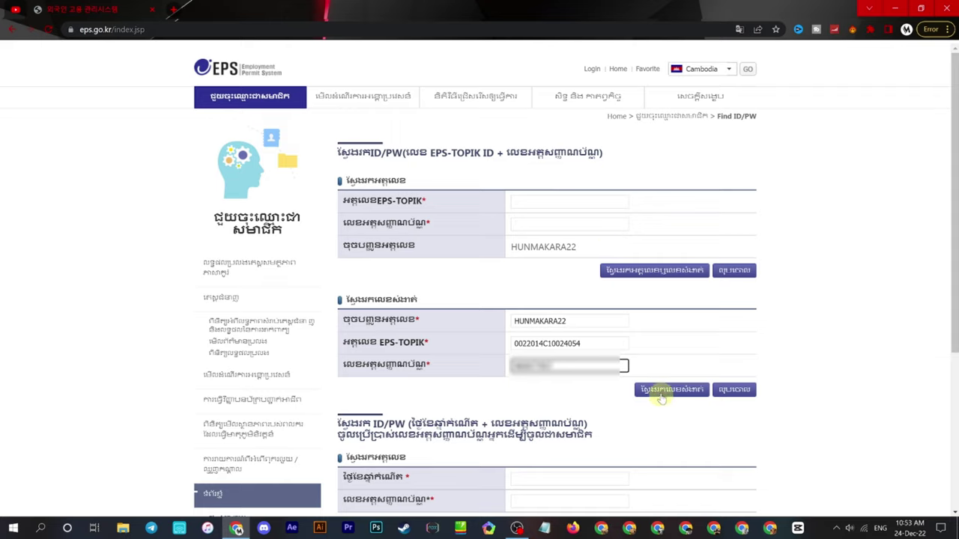
Step: Correct the wrong letter in the EPS-TOPIK number after the error, then resubmit the password search
click(662, 397)
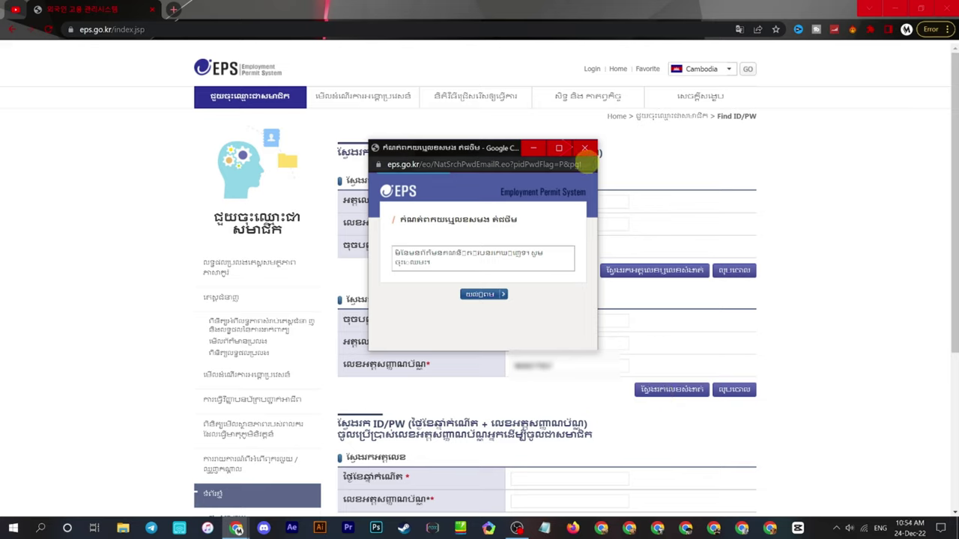
click(585, 147)
click(547, 343)
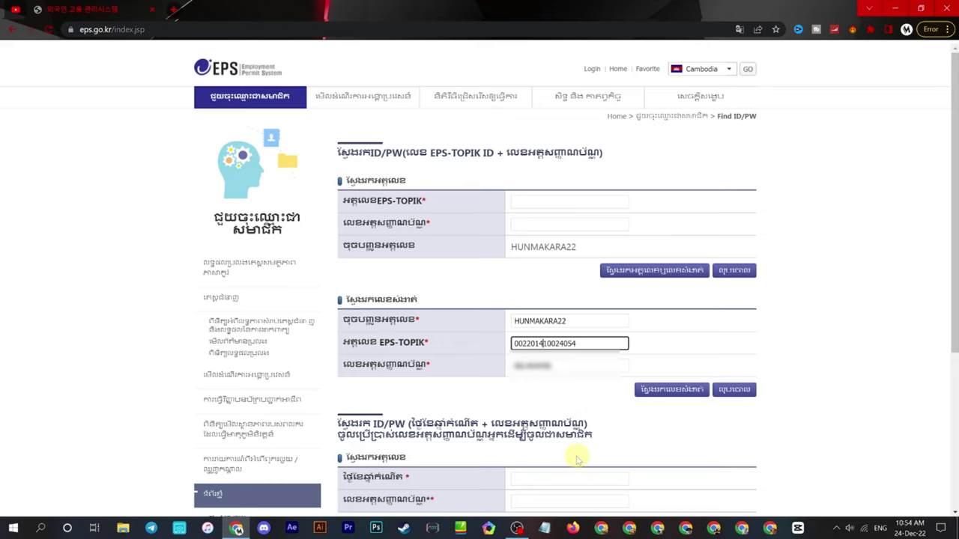
text(F)
click(637, 424)
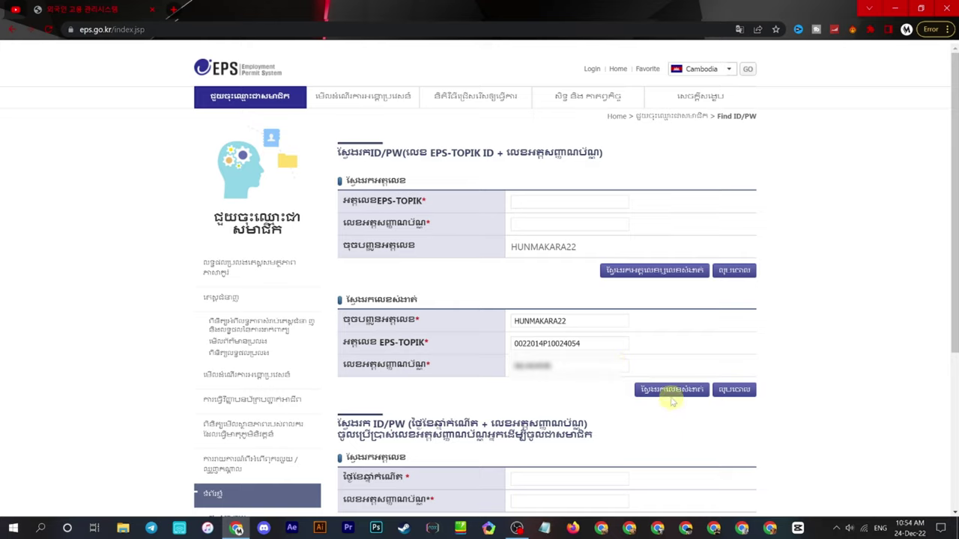
click(671, 391)
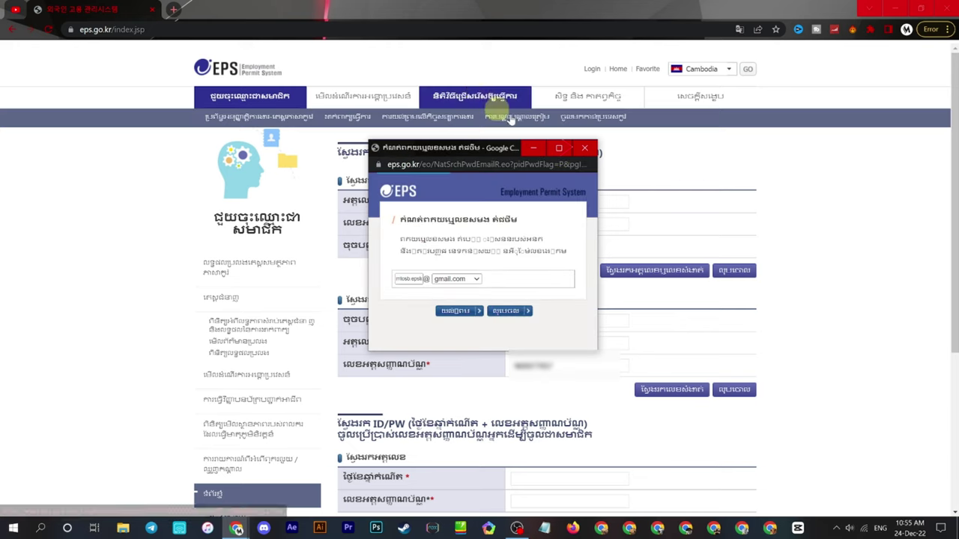
Step: Change the recovery address to the correct gmail.com account and send the temporary password there
click(560, 147)
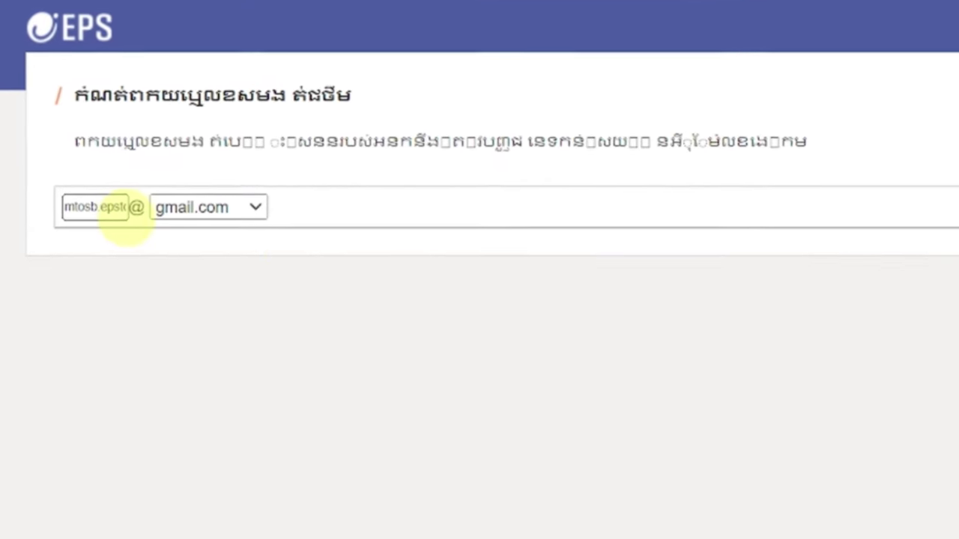
drag(118, 207, 66, 211)
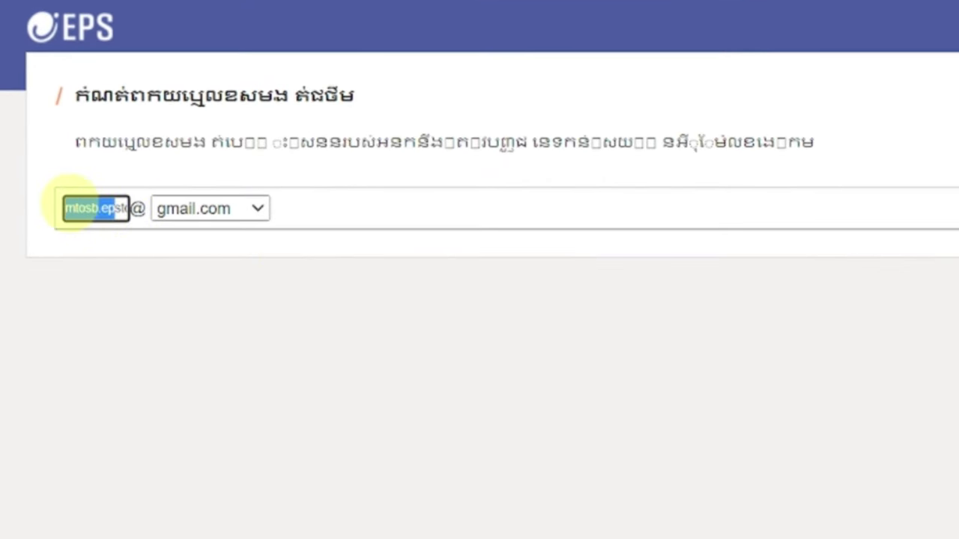
click(147, 274)
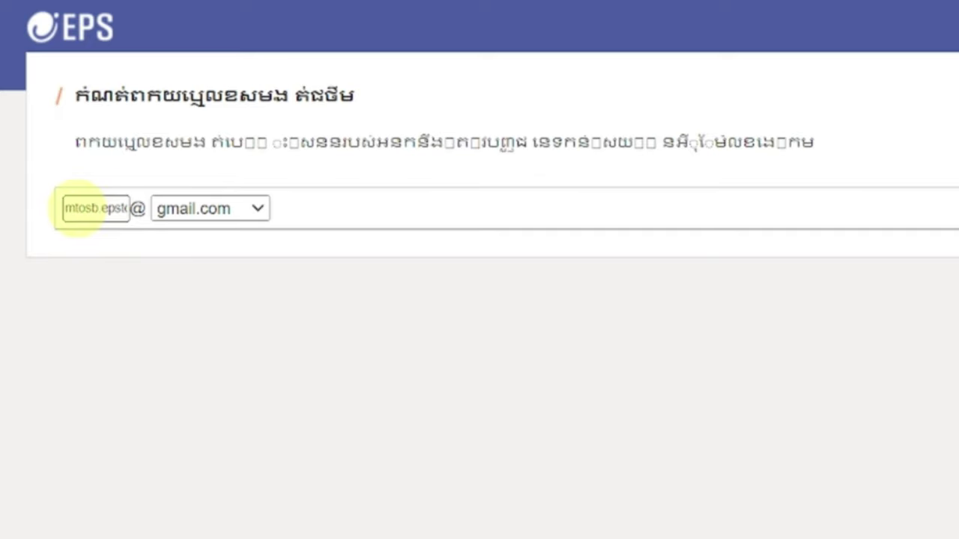
drag(78, 208, 150, 241)
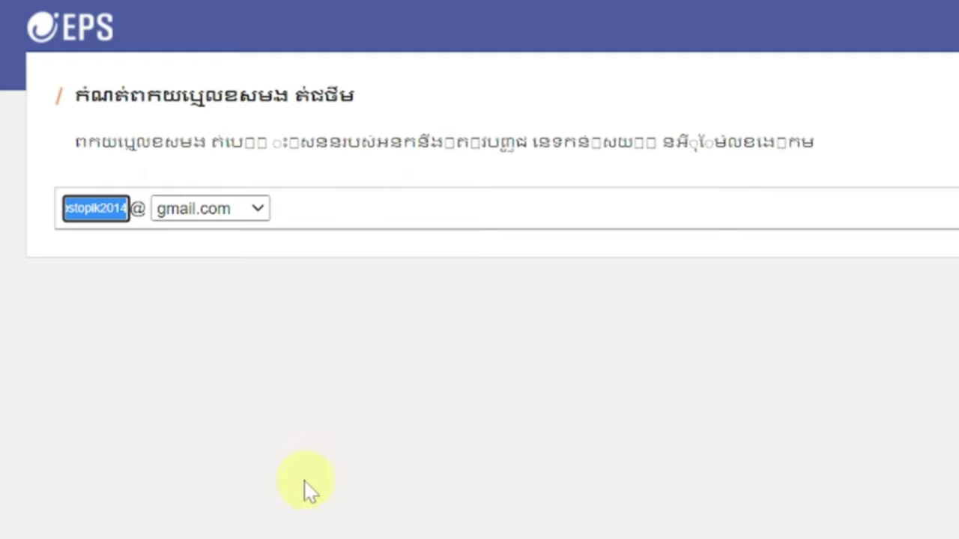
key(BackSpace)
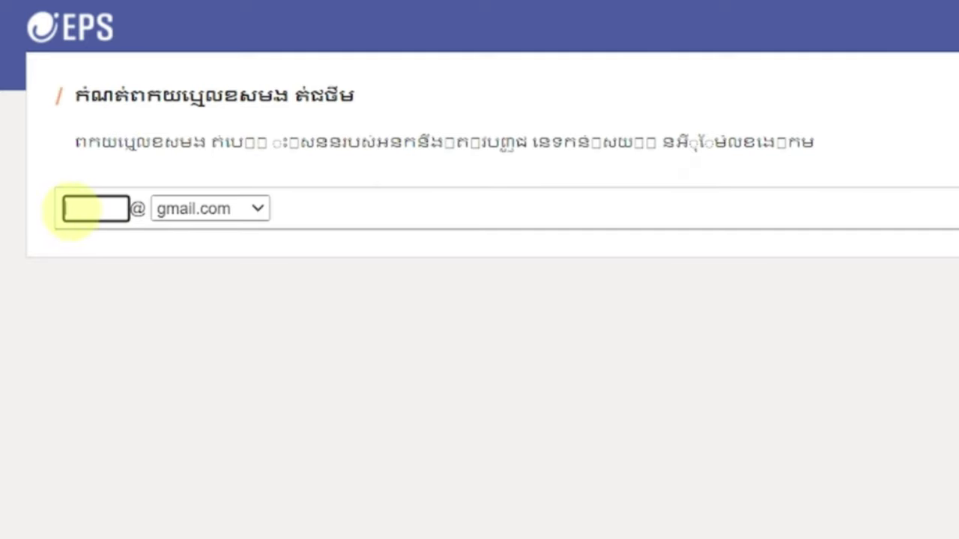
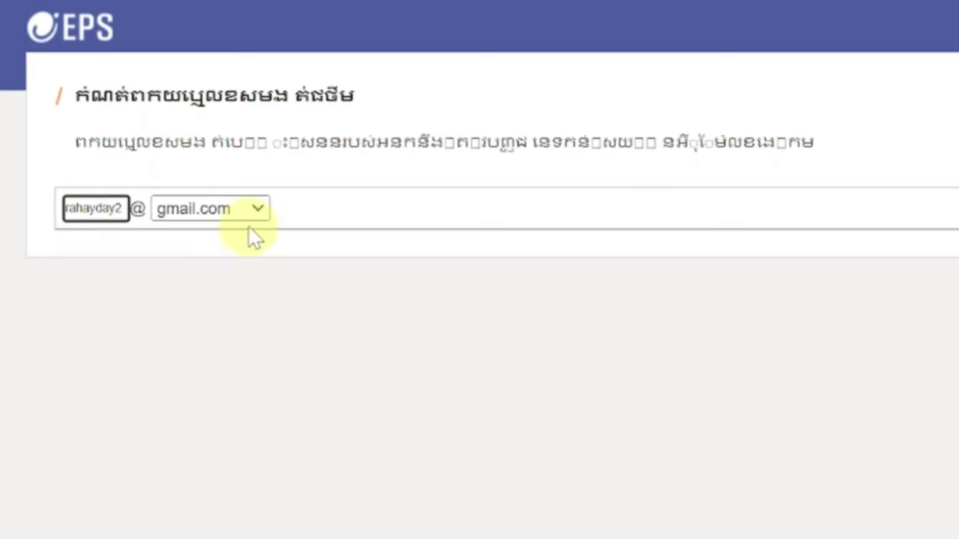
click(257, 208)
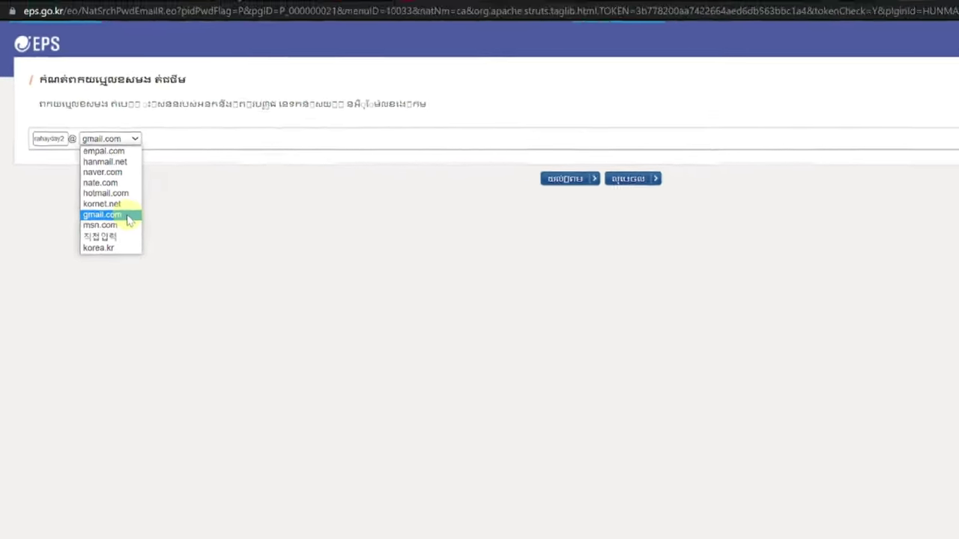
click(129, 220)
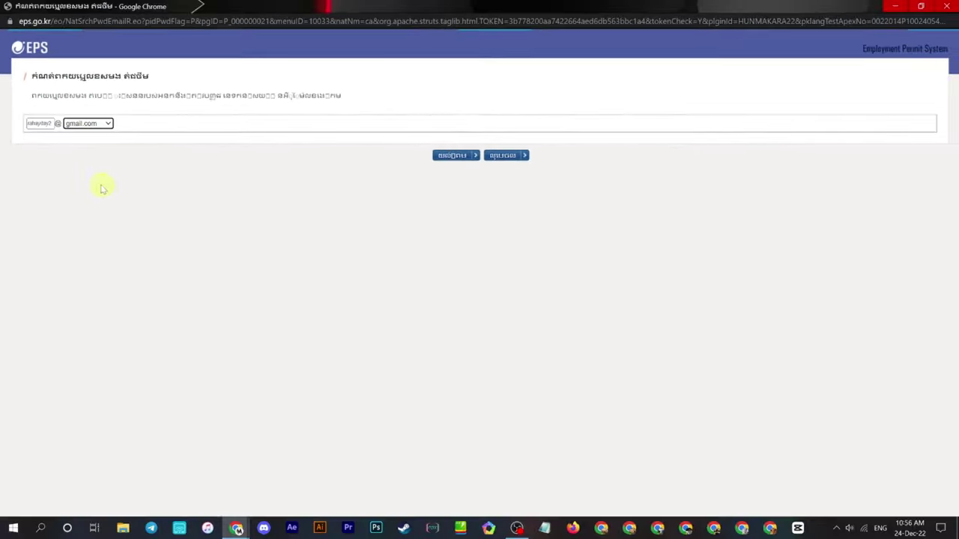
click(452, 157)
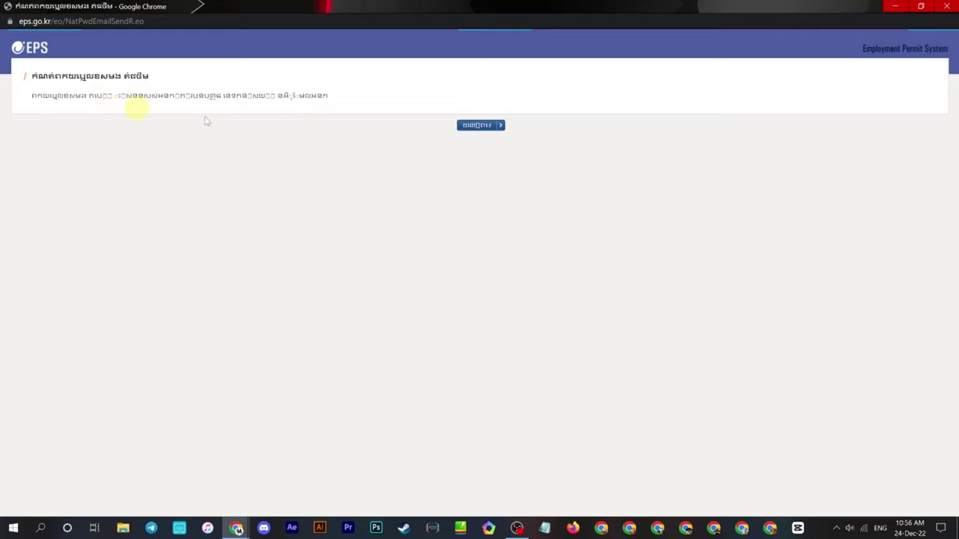
click(485, 129)
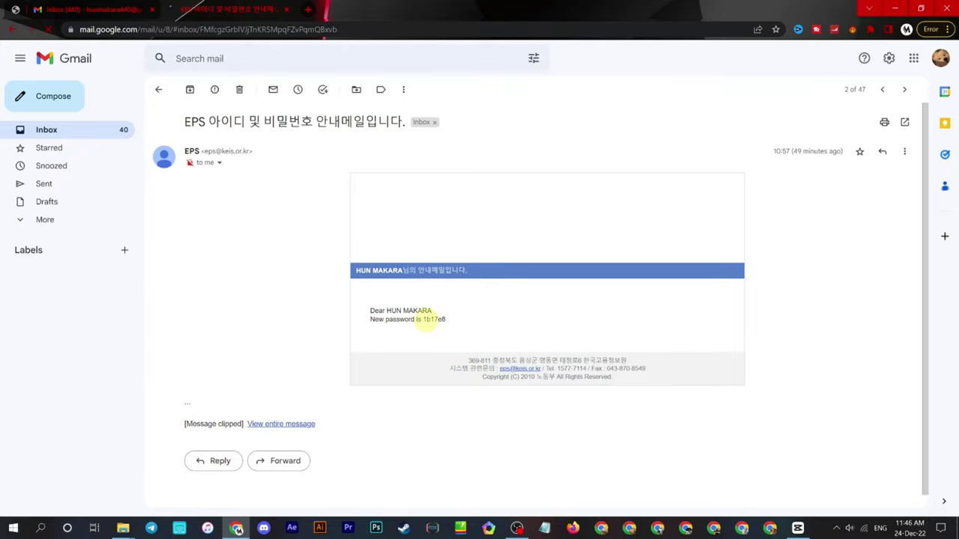
Step: Select the temporary password in the EPS e-mail in Gmail
double_click(429, 320)
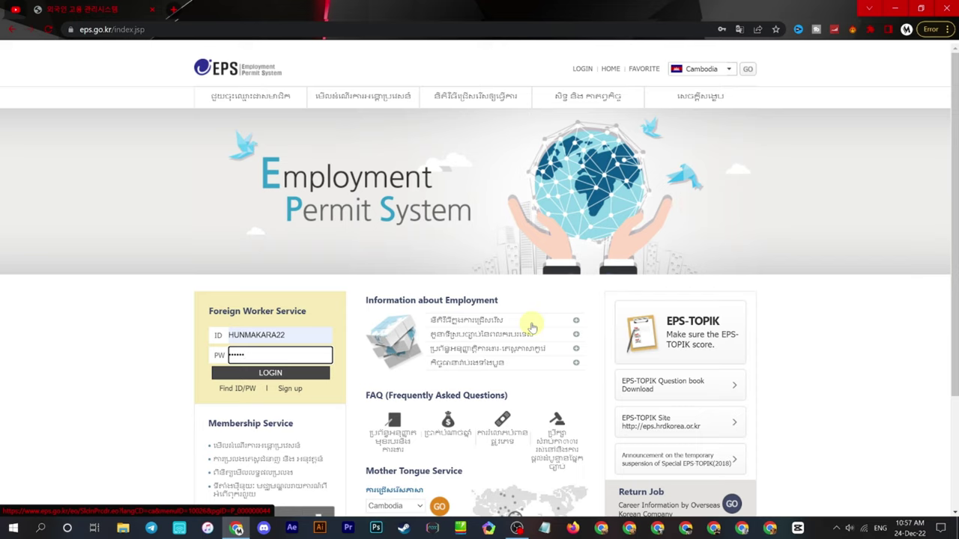
Step: Log in and review the employment progress table through the 2015-07-01 work start
click(307, 377)
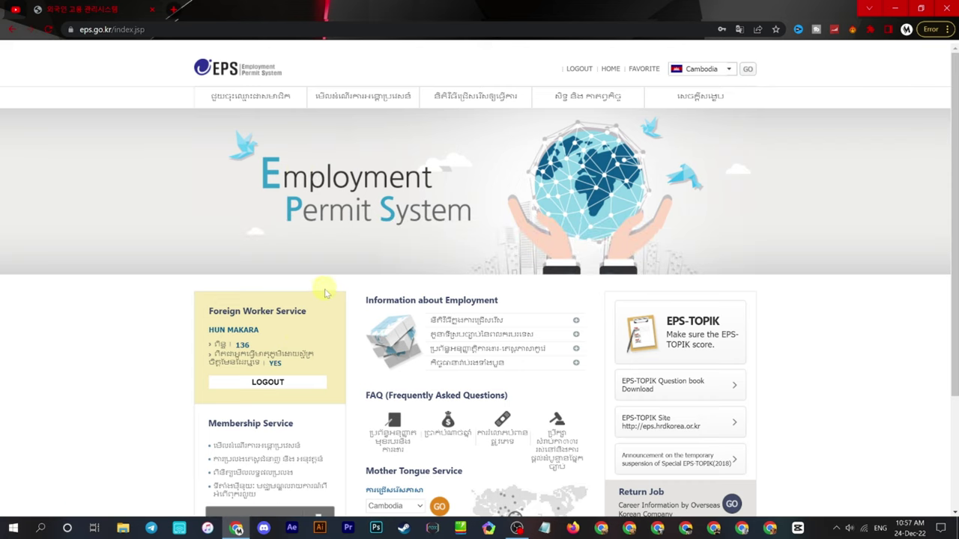
click(361, 277)
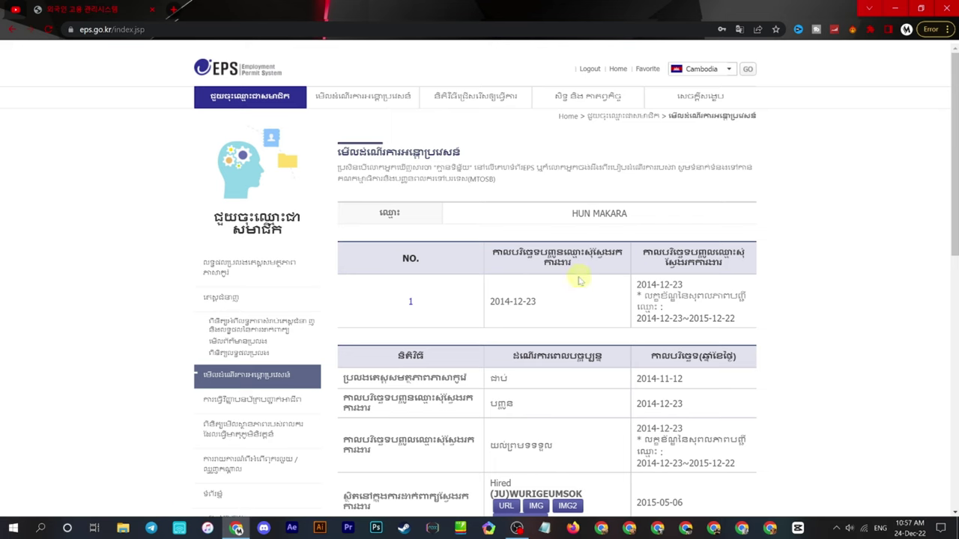
scroll(529, 338, down, 3)
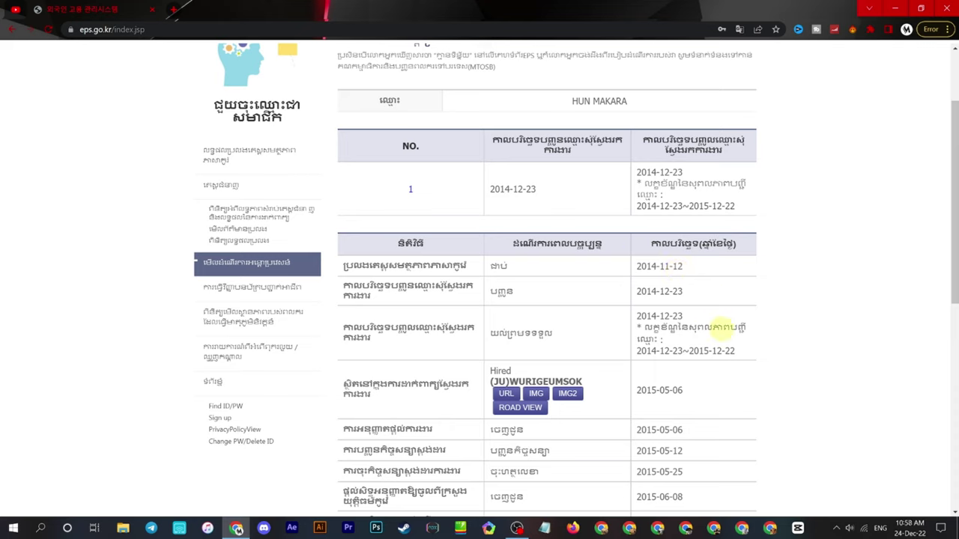
scroll(657, 378, down, 3)
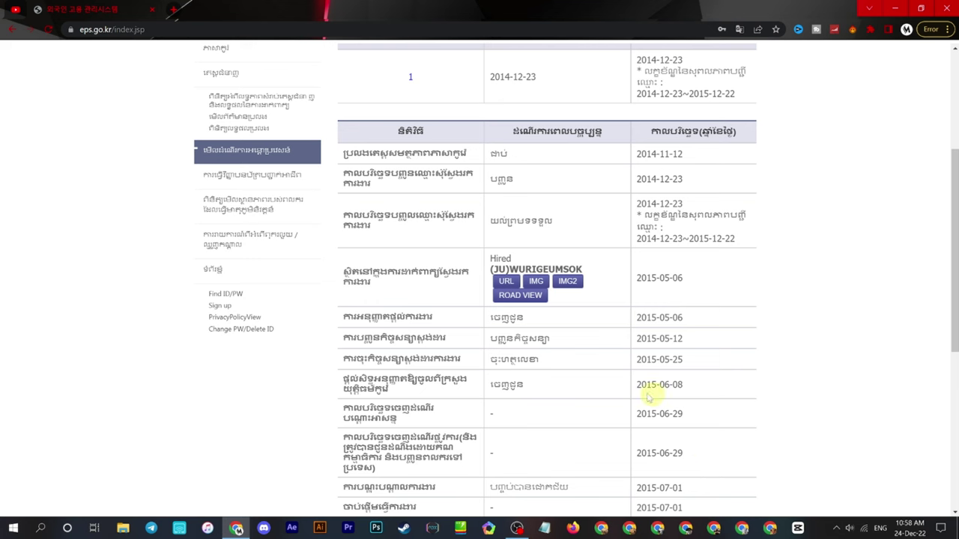
scroll(659, 420, down, 3)
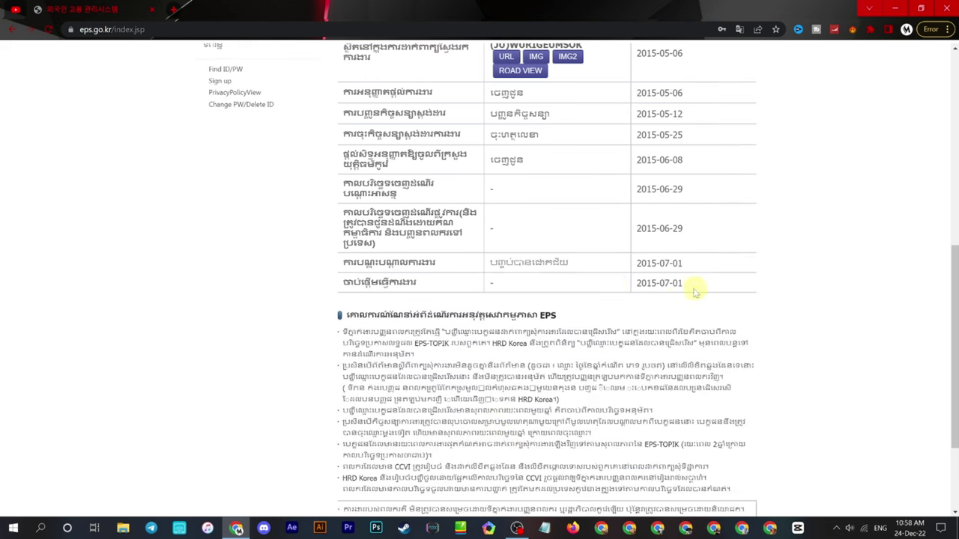
scroll(642, 285, up, 6)
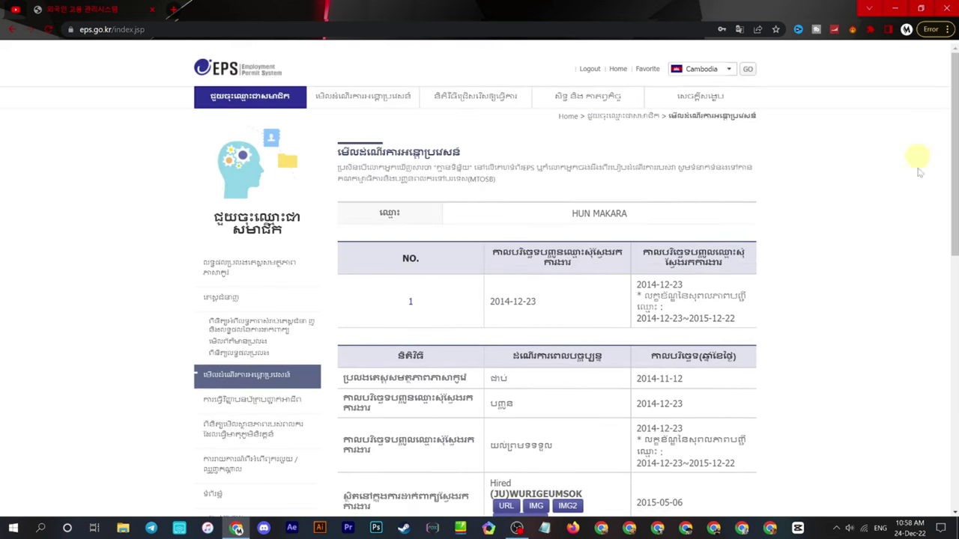